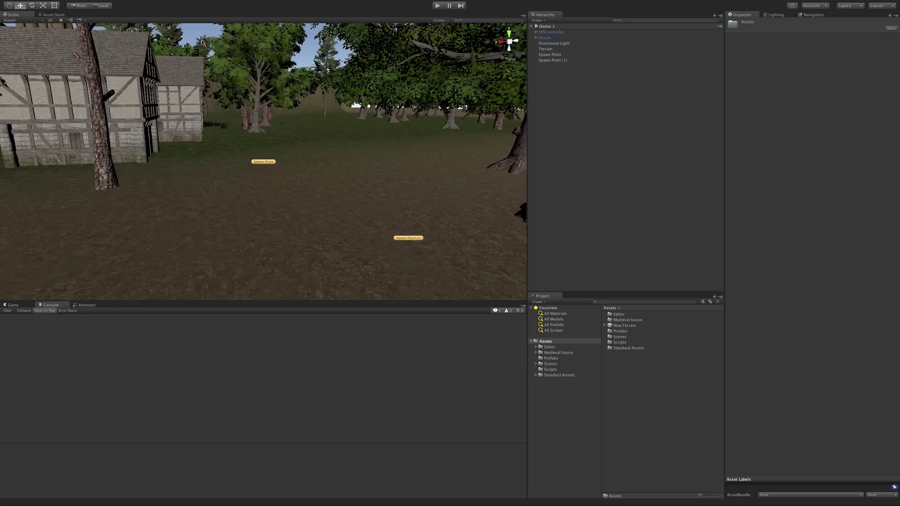
# Step: Look around the forest, then open the Lighting settings to find the Default-Skybox environment skybox
pyautogui.scroll(-10, 202, 42)
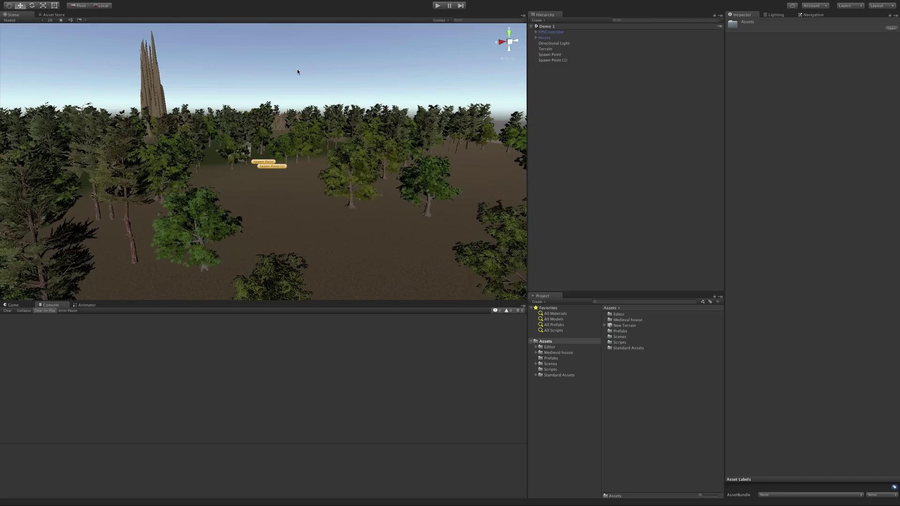
pyautogui.moveTo(297, 72)
pyautogui.keyDown('alt'); pyautogui.mouseDown()
pyautogui.moveTo(297, 56)
pyautogui.moveTo(311, 73)
pyautogui.moveTo(291, 64)
pyautogui.mouseUp(); pyautogui.keyUp('alt')
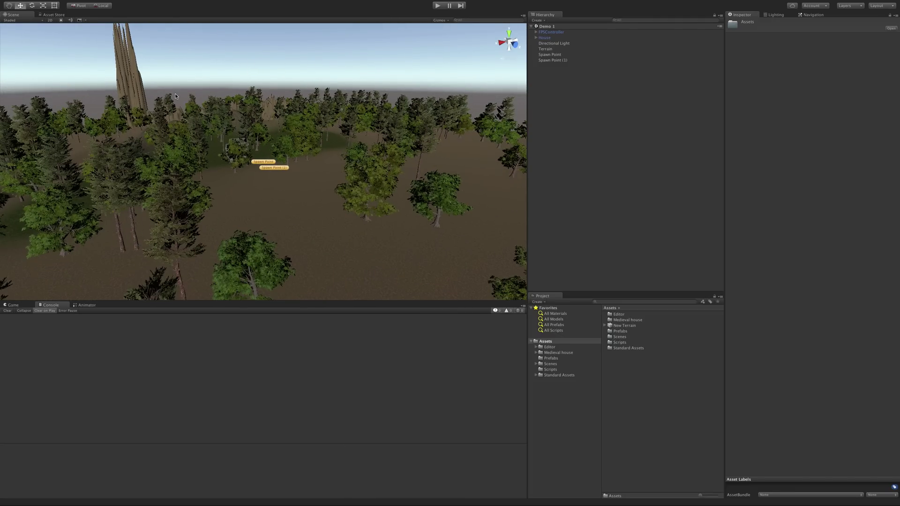
pyautogui.keyDown('alt'); pyautogui.moveTo(176, 96); pyautogui.dragTo(139, 87); pyautogui.keyUp('alt')
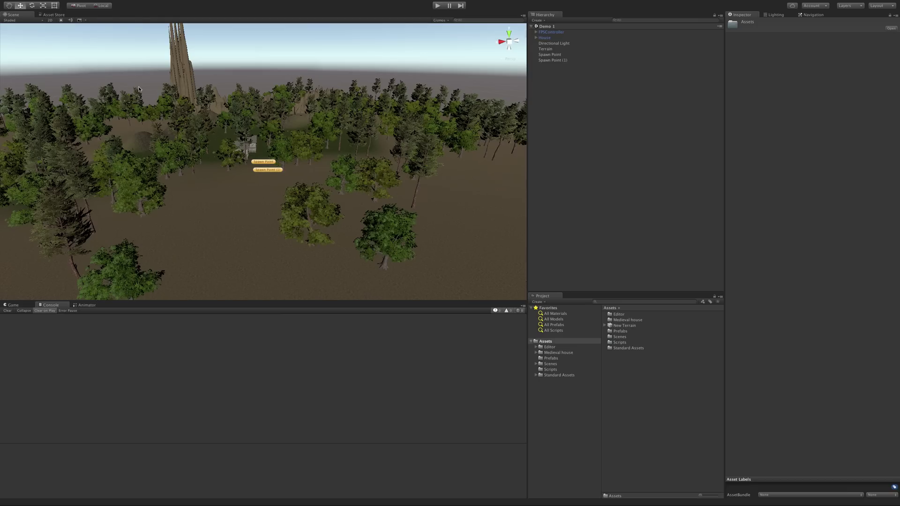
pyautogui.press('alt')
pyautogui.keyDown('alt'); pyautogui.moveTo(250, 80); pyautogui.dragTo(295, 216); pyautogui.keyUp('alt')
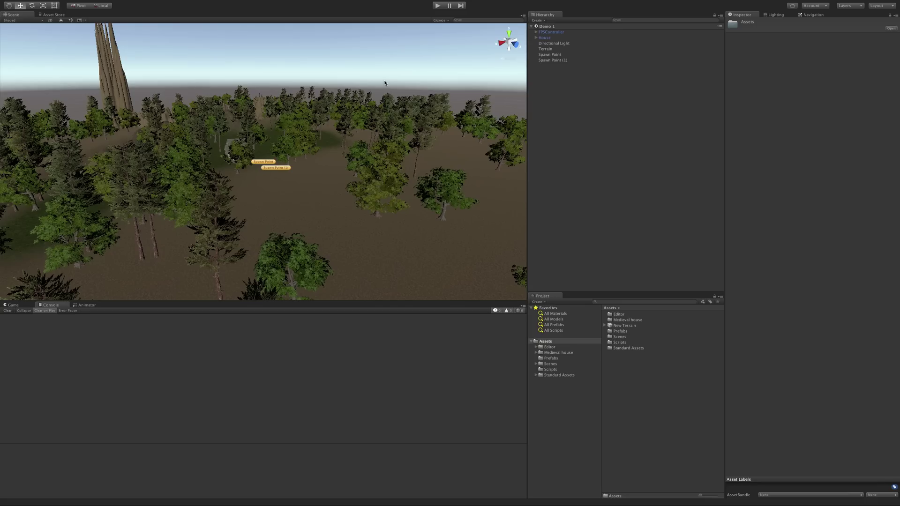
pyautogui.click(776, 15)
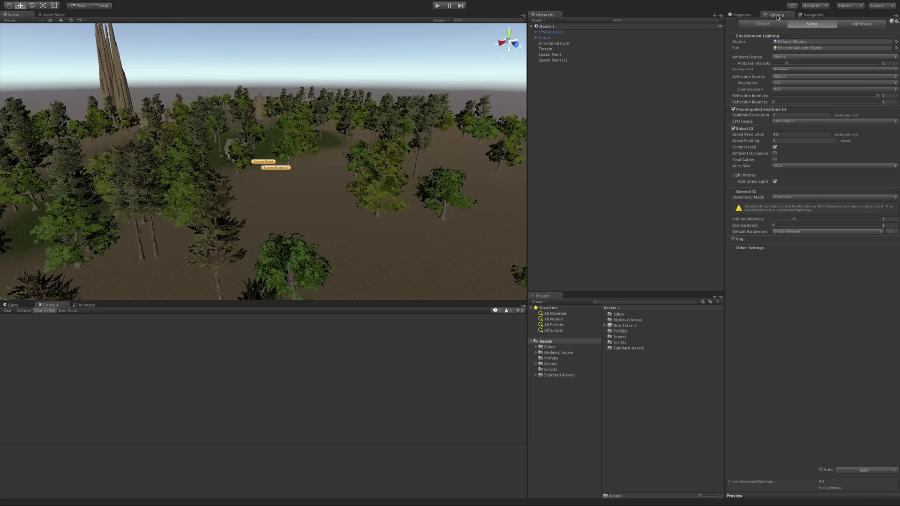
pyautogui.click(796, 42)
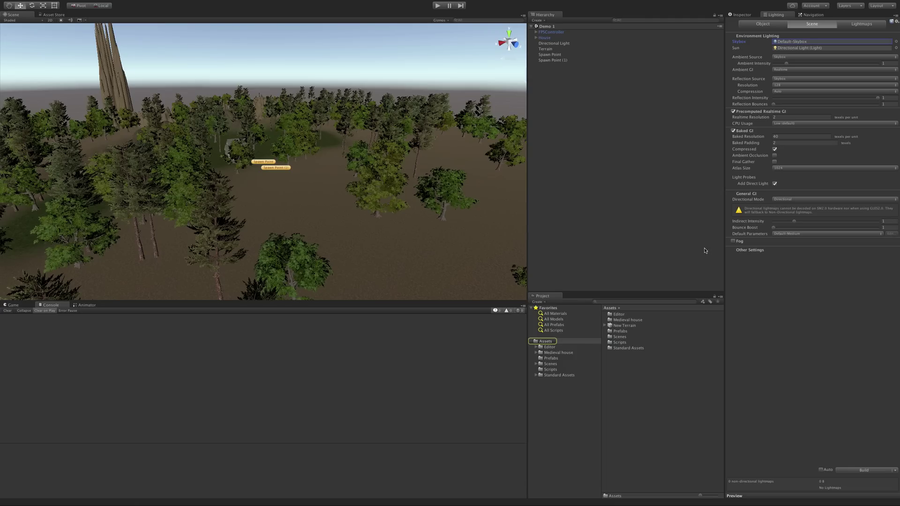
# Step: Create a new folder named 'SkyBoxes' in Assets and open it
pyautogui.rightClick(619, 371)
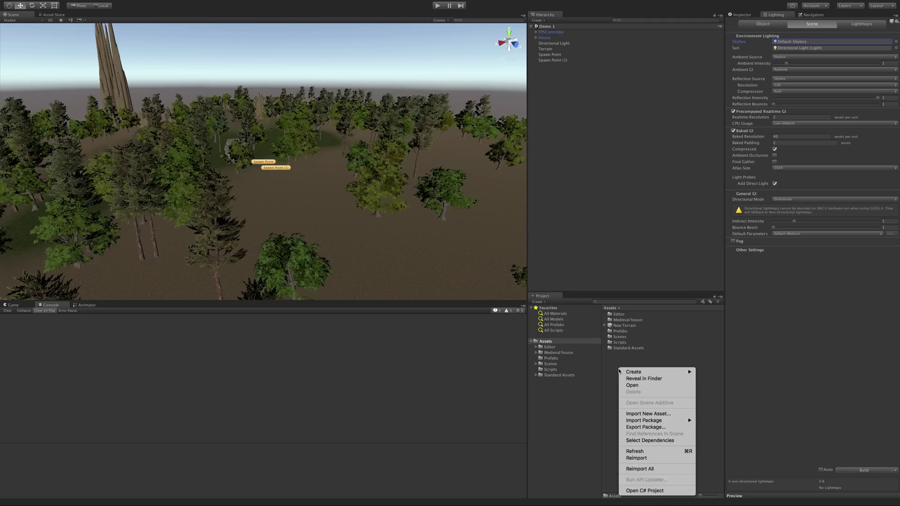
pyautogui.moveTo(643, 373)
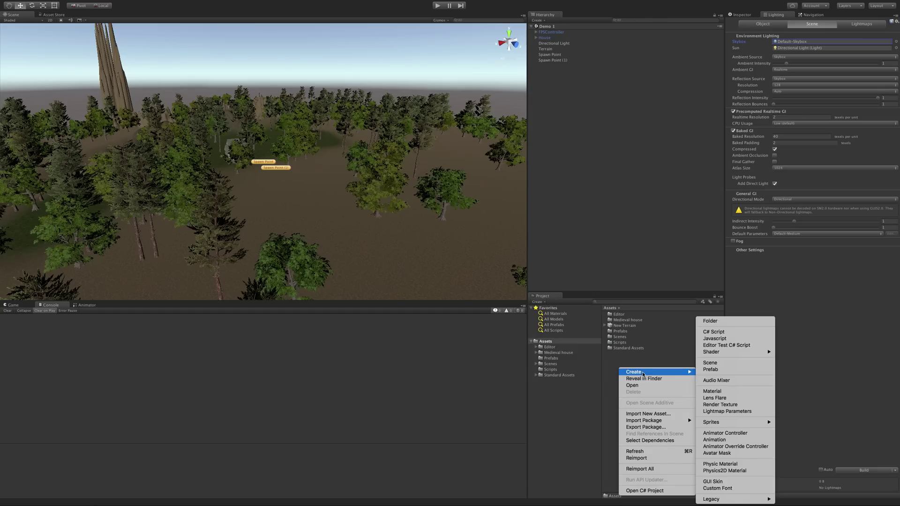
pyautogui.click(738, 322)
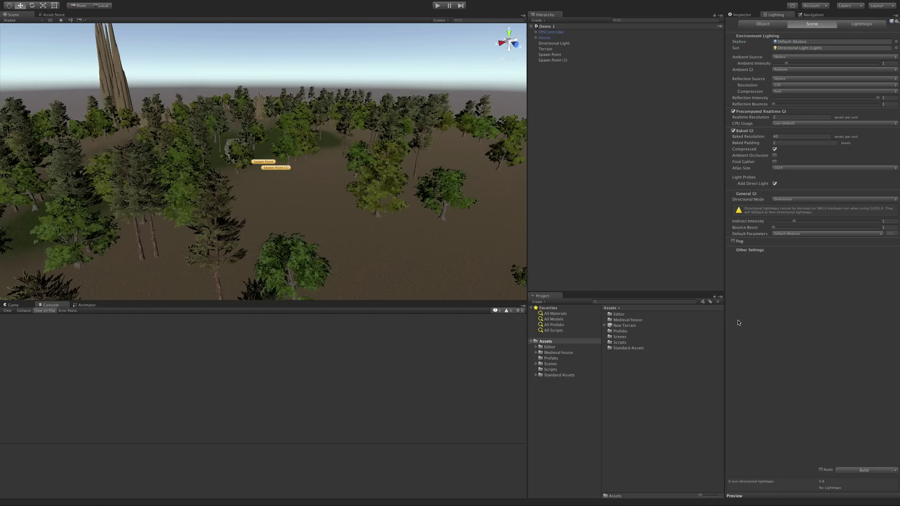
pyautogui.write('SkyBoxes')
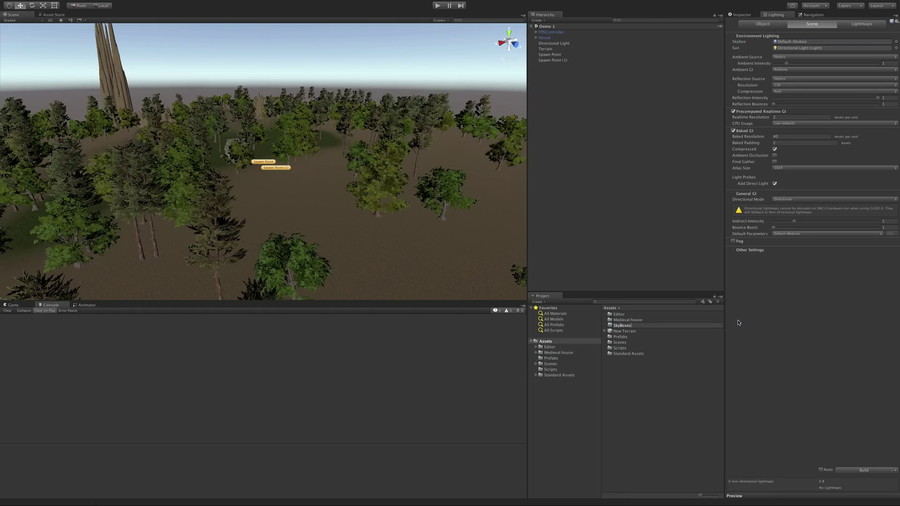
pyautogui.press('Return')
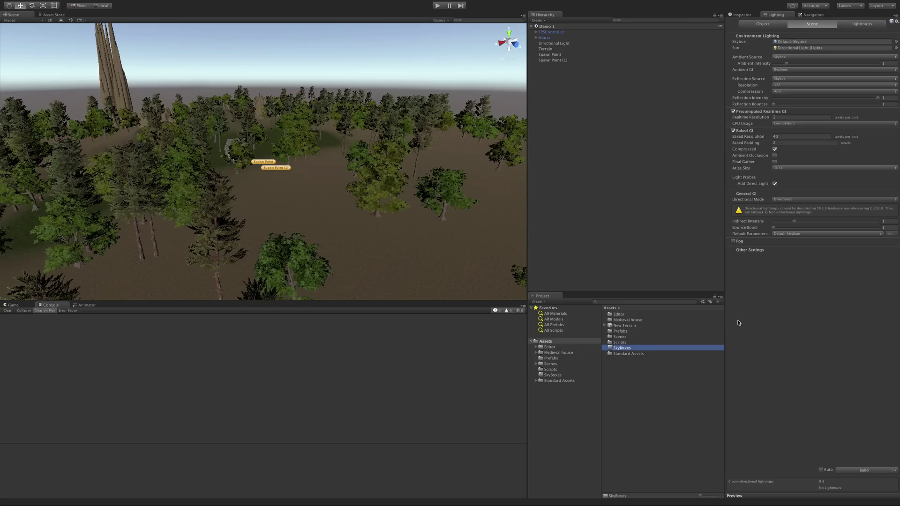
pyautogui.doubleClick(627, 348)
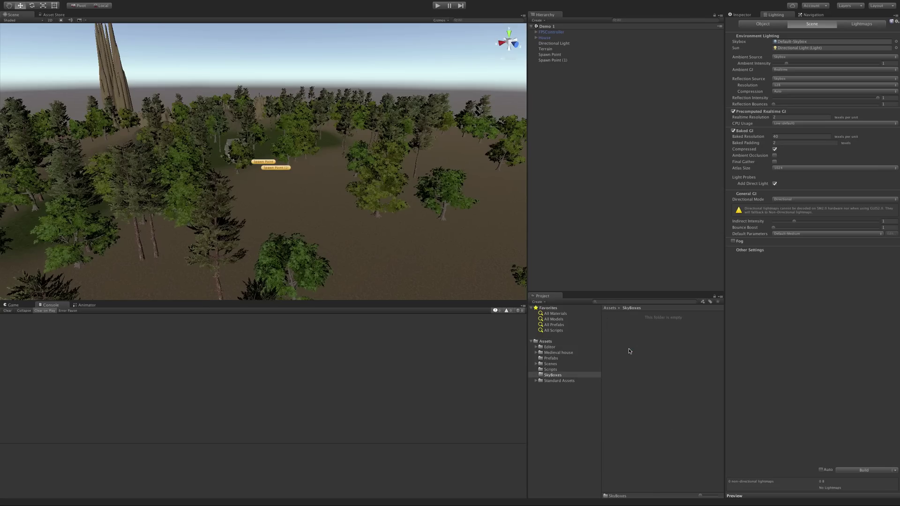
# Step: Create a material named 'mySB' inside SkyBoxes and view its properties in the Inspector
pyautogui.rightClick(629, 350)
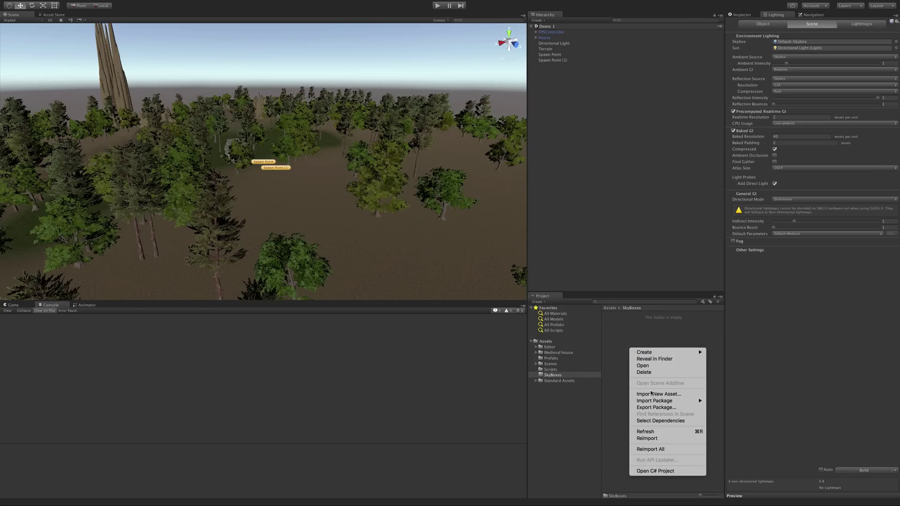
pyautogui.moveTo(699, 353)
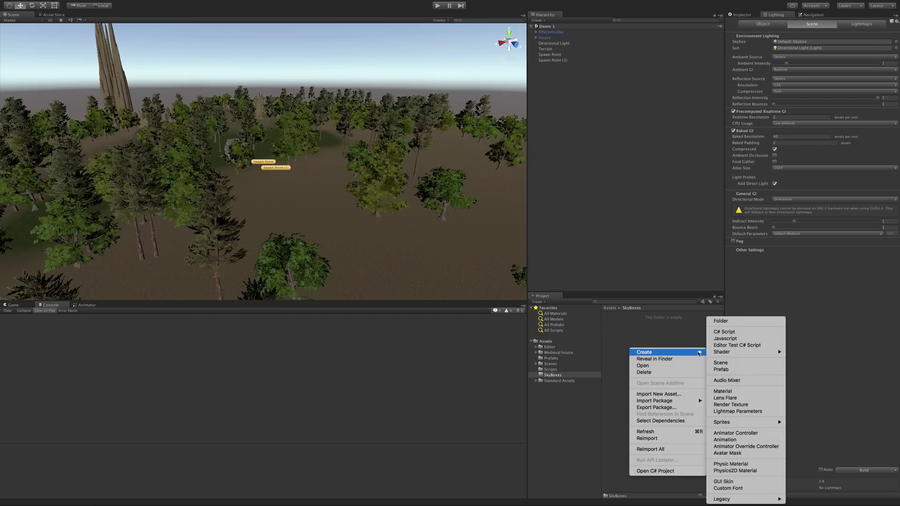
pyautogui.click(722, 391)
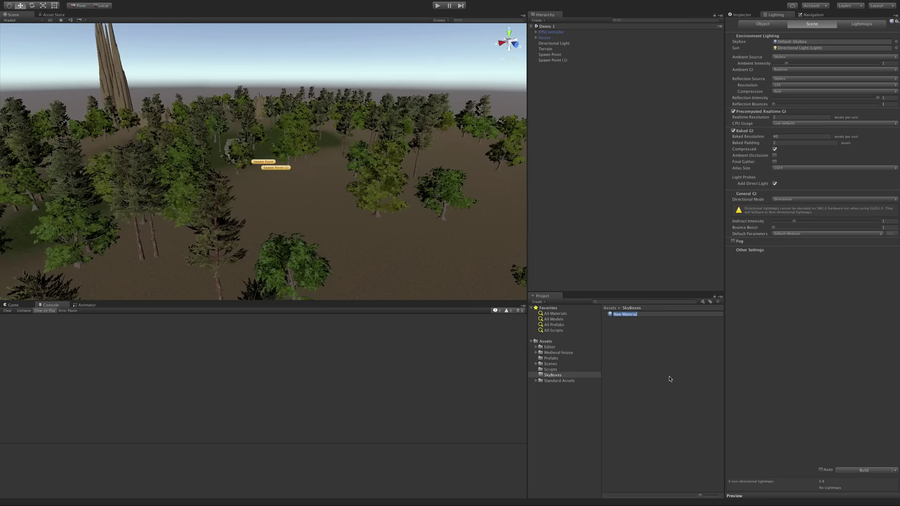
pyautogui.write('mySB')
pyautogui.press('Return')
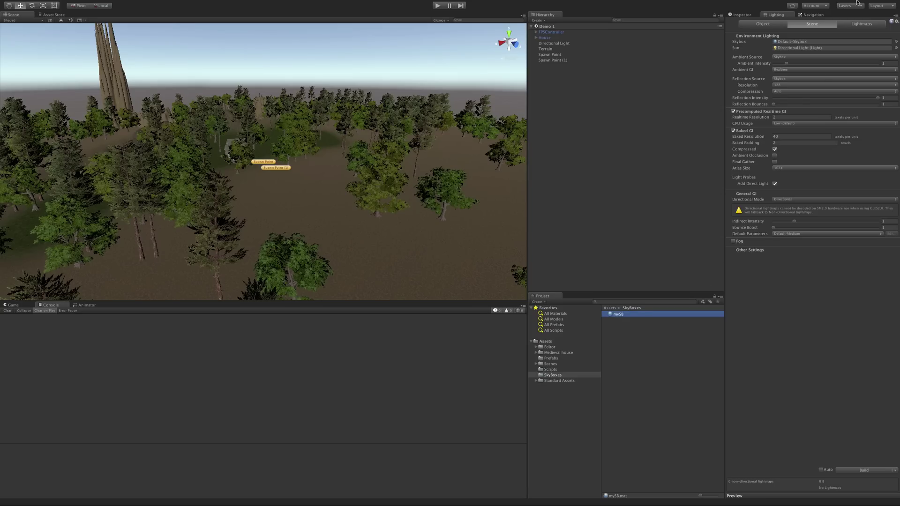
pyautogui.click(744, 15)
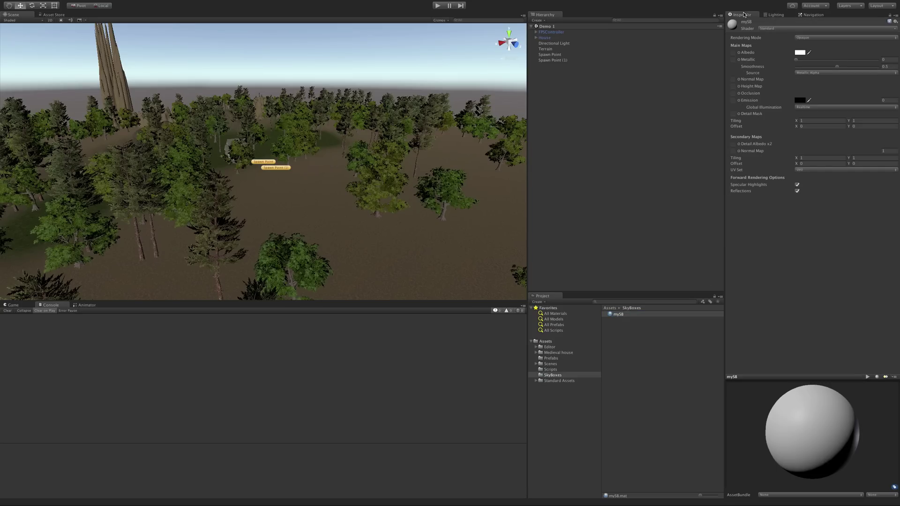
# Step: Switch the mySB material's shader to Skybox/Procedural
pyautogui.click(772, 28)
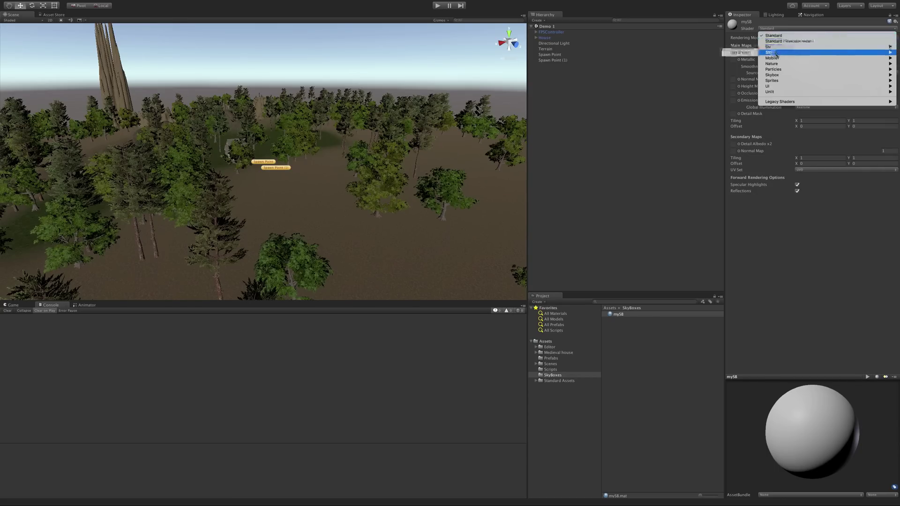
pyautogui.moveTo(776, 74)
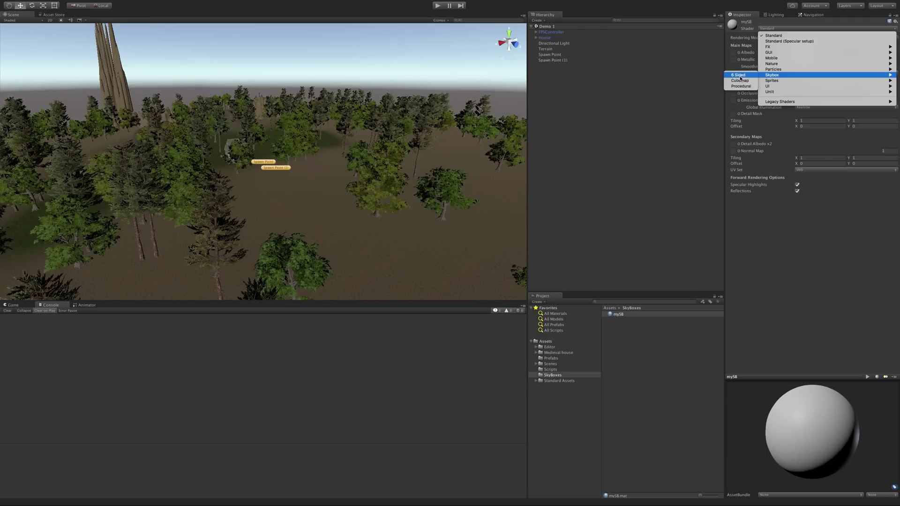
pyautogui.click(739, 86)
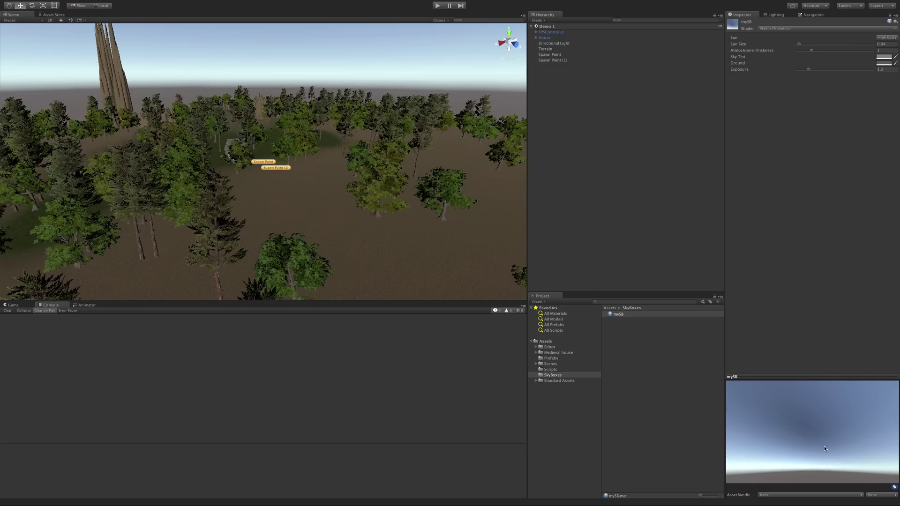
# Step: Tune mySB: sun size 0.163, atmosphere thickness 2.56 and exposure 1.28
pyautogui.moveTo(825, 446)
pyautogui.mouseDown()
pyautogui.moveTo(831, 426)
pyautogui.moveTo(836, 440)
pyautogui.mouseUp()
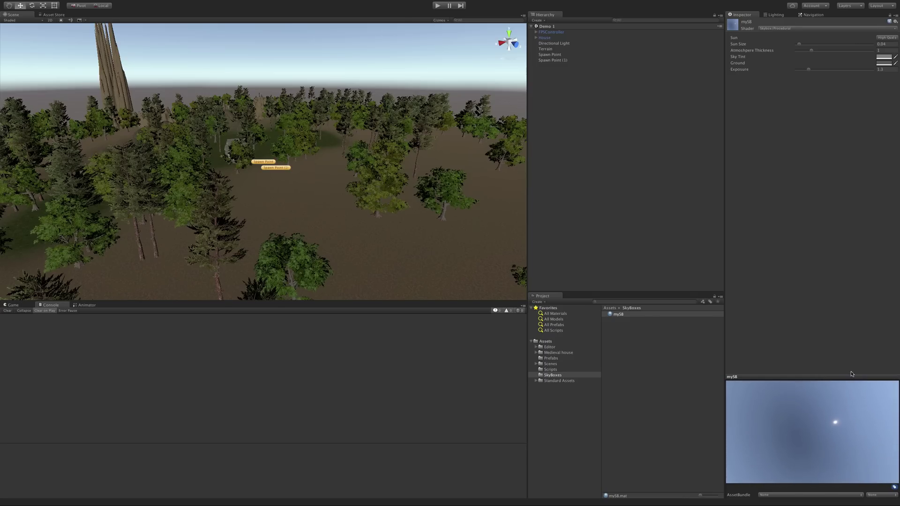
pyautogui.moveTo(839, 398)
pyautogui.mouseDown()
pyautogui.moveTo(811, 384)
pyautogui.moveTo(839, 389)
pyautogui.mouseUp()
pyautogui.moveTo(864, 311); pyautogui.dragTo(827, 278)
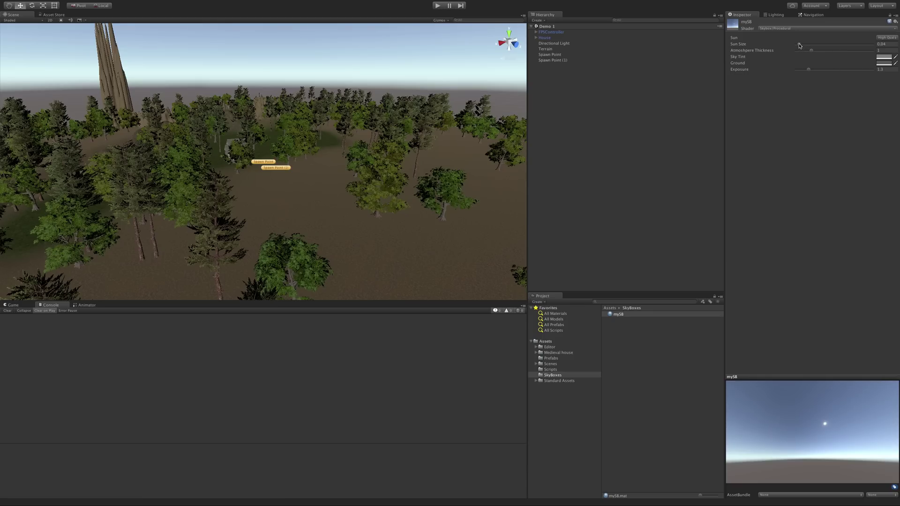
pyautogui.moveTo(798, 45); pyautogui.dragTo(809, 48)
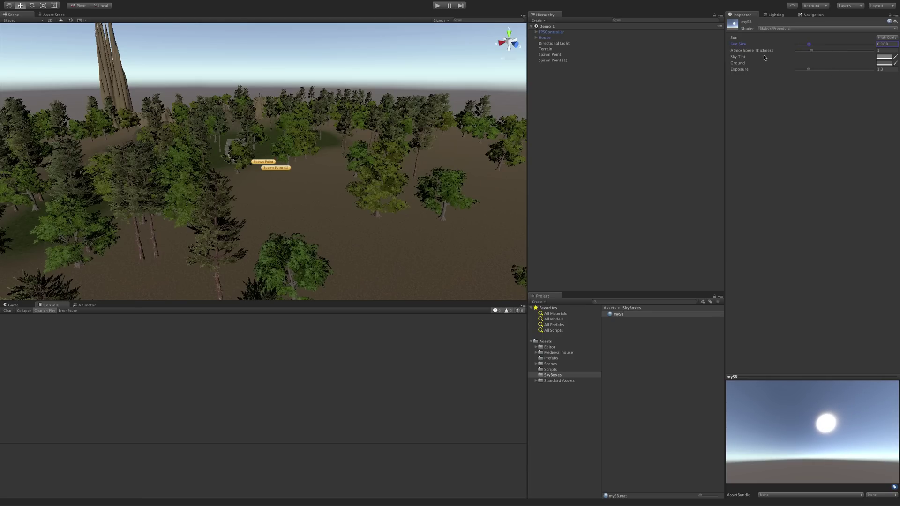
pyautogui.moveTo(811, 50)
pyautogui.mouseDown()
pyautogui.moveTo(825, 55)
pyautogui.moveTo(799, 57)
pyautogui.moveTo(834, 60)
pyautogui.moveTo(805, 46)
pyautogui.mouseUp()
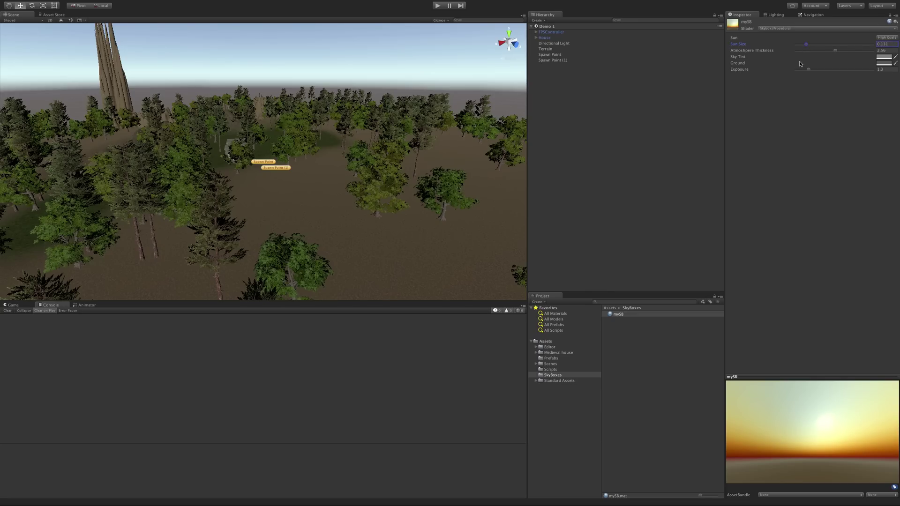
pyautogui.moveTo(809, 69)
pyautogui.mouseDown()
pyautogui.moveTo(821, 69)
pyautogui.moveTo(808, 73)
pyautogui.mouseUp()
# Step: Give mySB's sky tint a muted pinkish grey
pyautogui.click(889, 57)
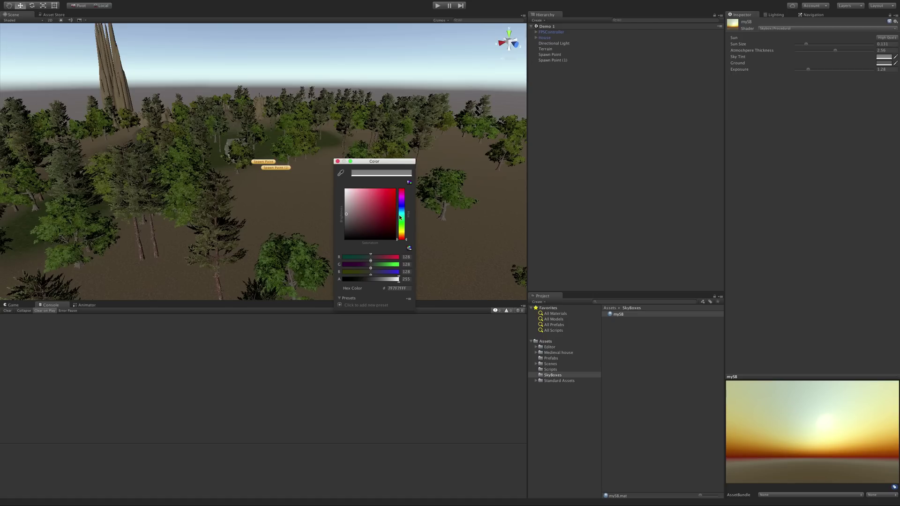
pyautogui.click(391, 194)
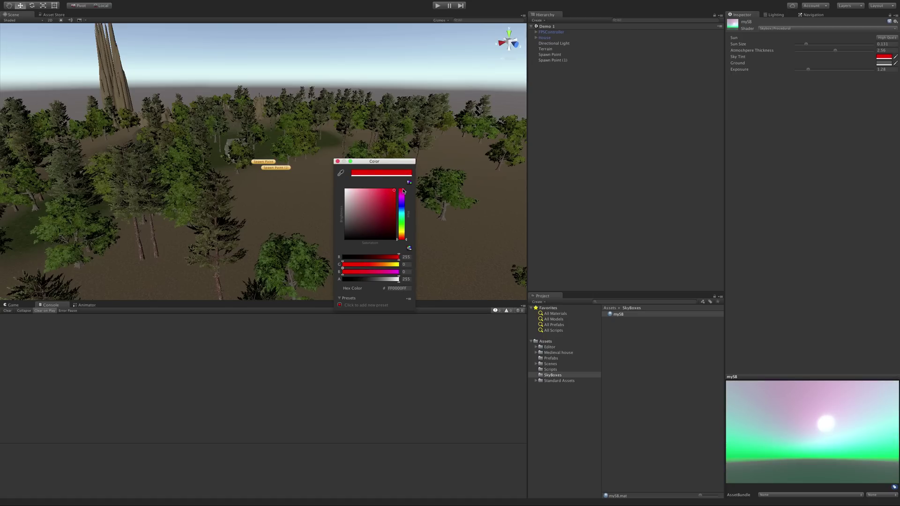
pyautogui.click(345, 191)
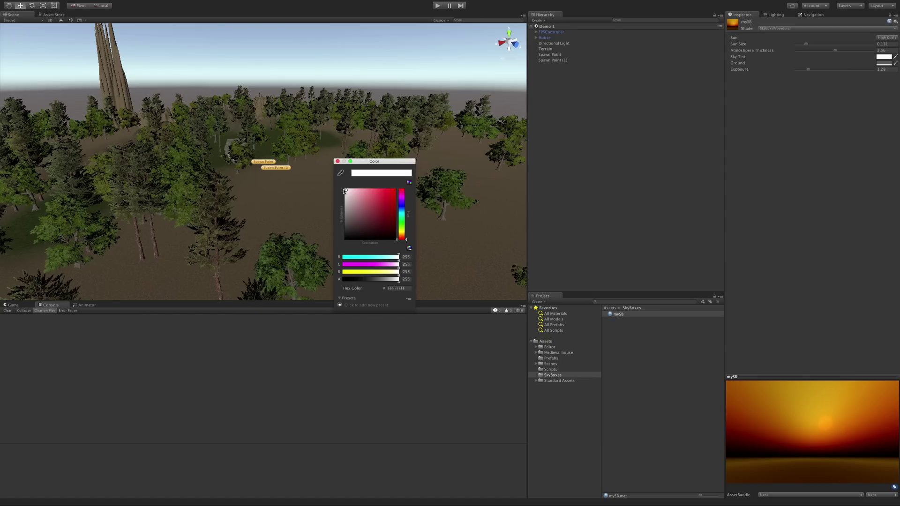
pyautogui.click(346, 191)
pyautogui.moveTo(346, 190); pyautogui.dragTo(353, 203)
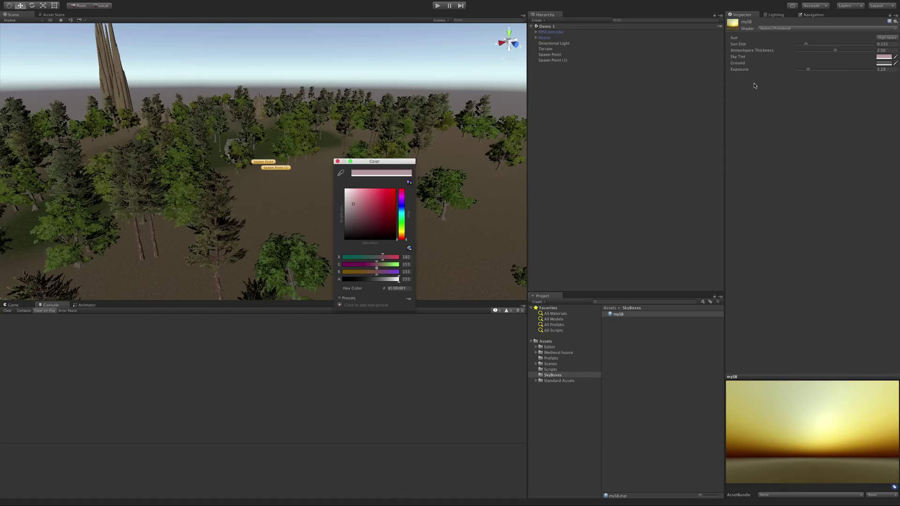
# Step: Darken mySB's ground colour to a very dark reddish-brown
pyautogui.click(884, 63)
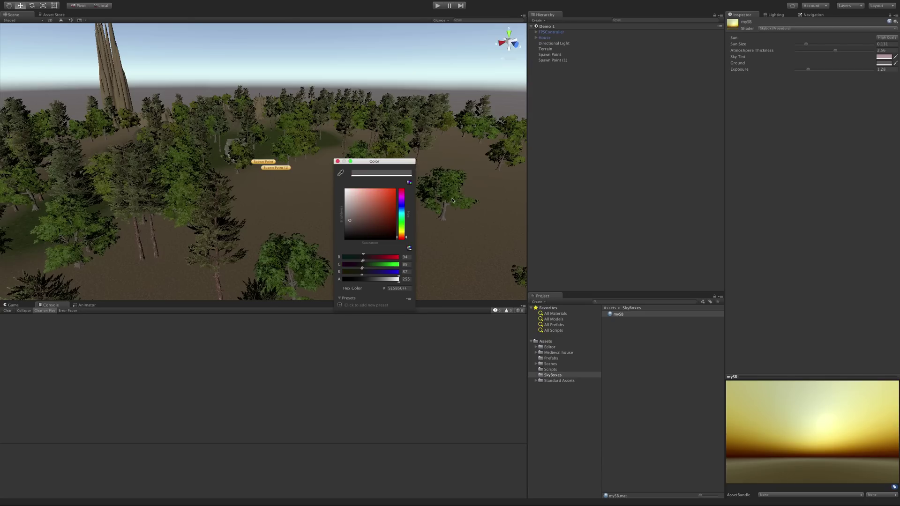
pyautogui.moveTo(350, 221)
pyautogui.mouseDown()
pyautogui.moveTo(353, 248)
pyautogui.moveTo(420, 225)
pyautogui.moveTo(395, 227)
pyautogui.mouseUp()
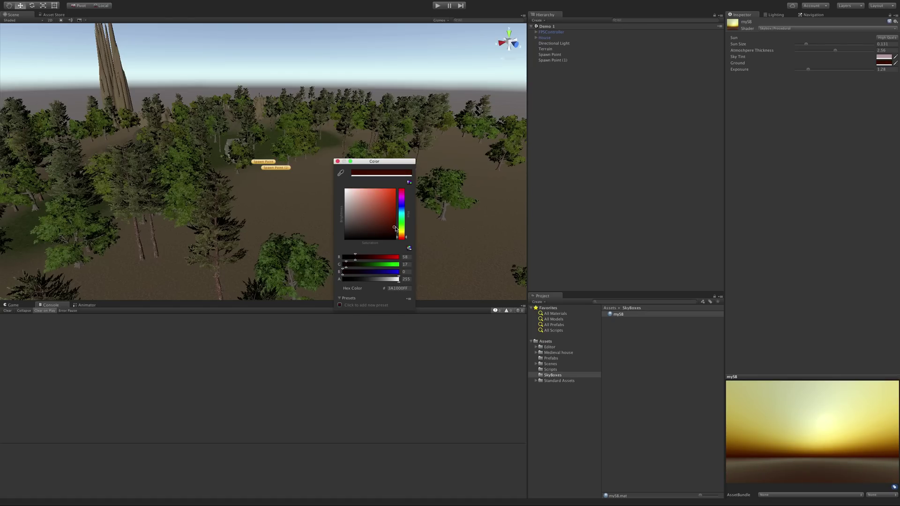
pyautogui.click(337, 161)
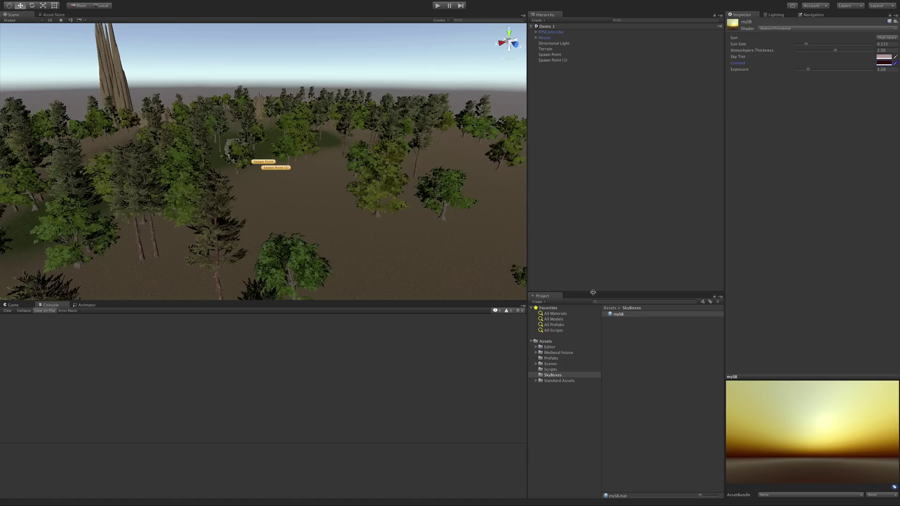
# Step: In Lighting settings, preview mySB as the scene skybox, then revert to Default-Skybox
pyautogui.click(776, 15)
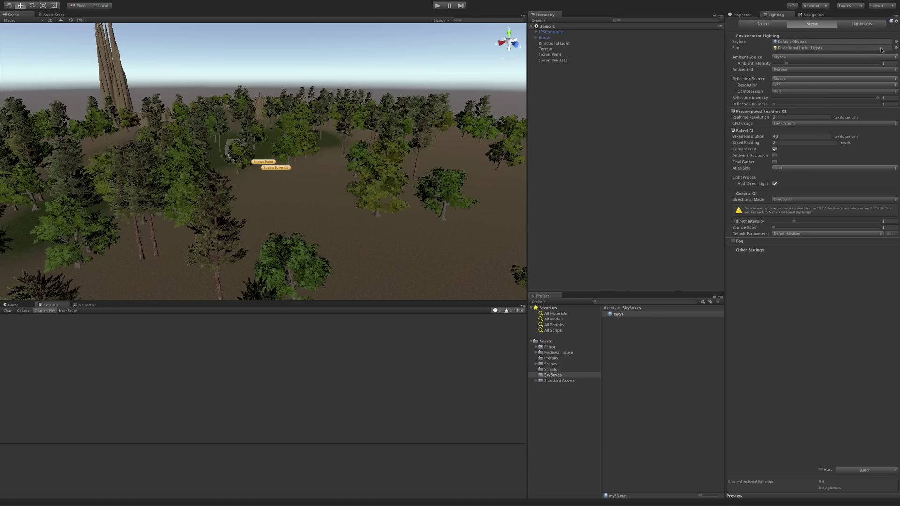
pyautogui.click(896, 42)
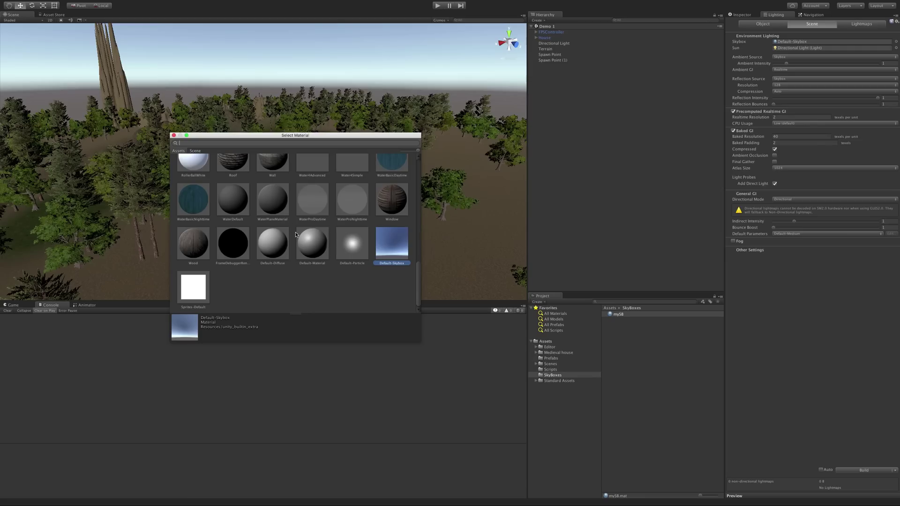
pyautogui.scroll(1, 389, 258)
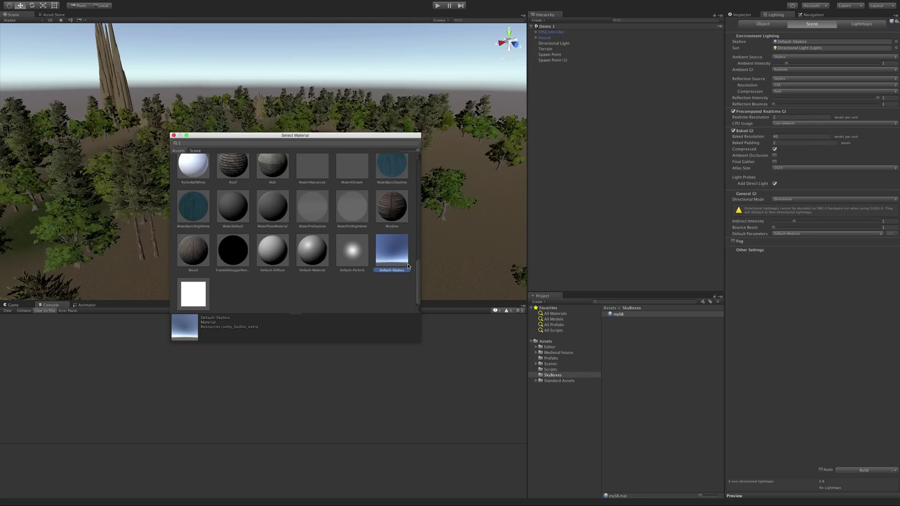
pyautogui.scroll(5, 386, 252)
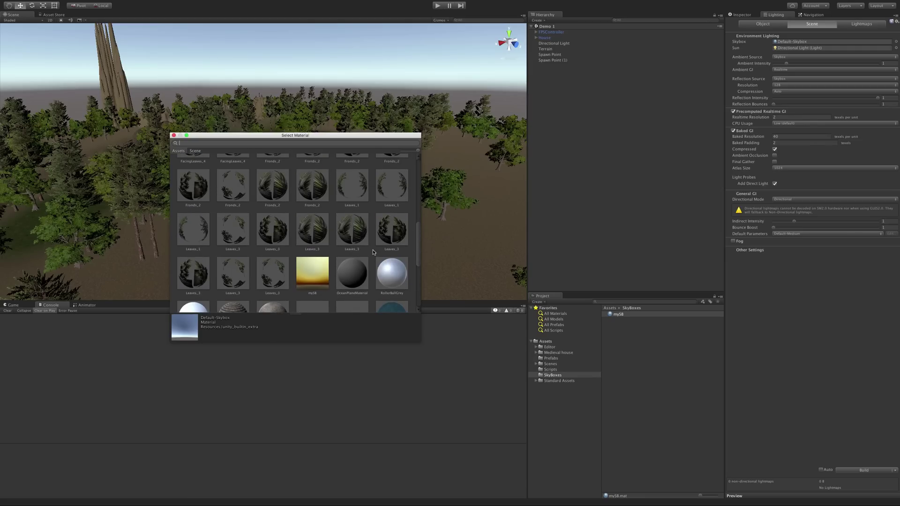
pyautogui.click(305, 273)
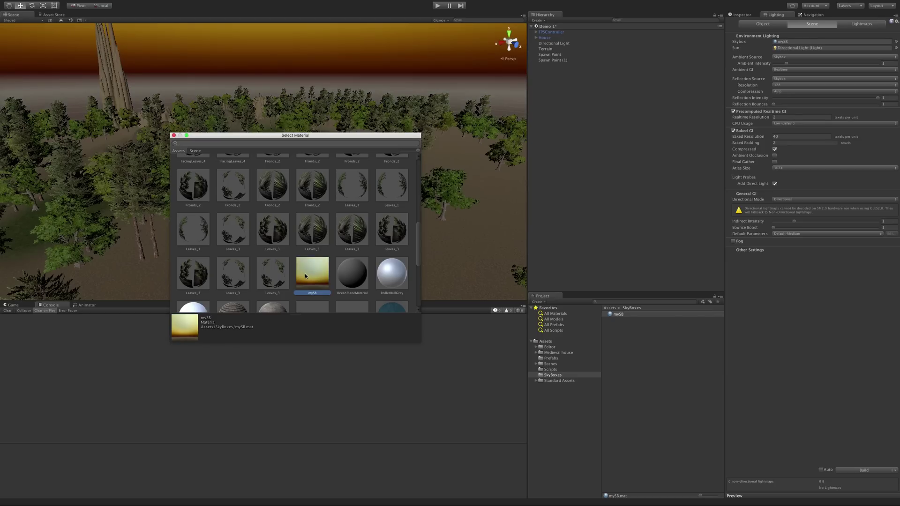
pyautogui.scroll(-5, 365, 240)
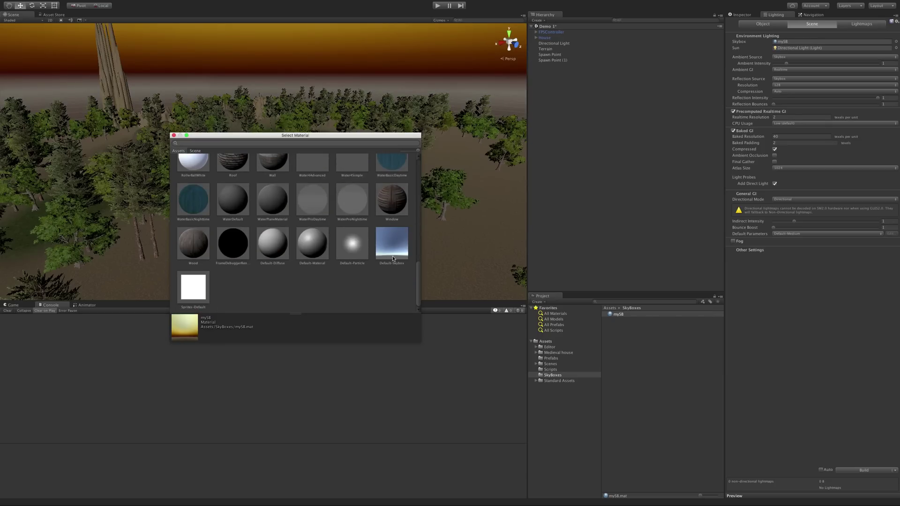
pyautogui.click(392, 243)
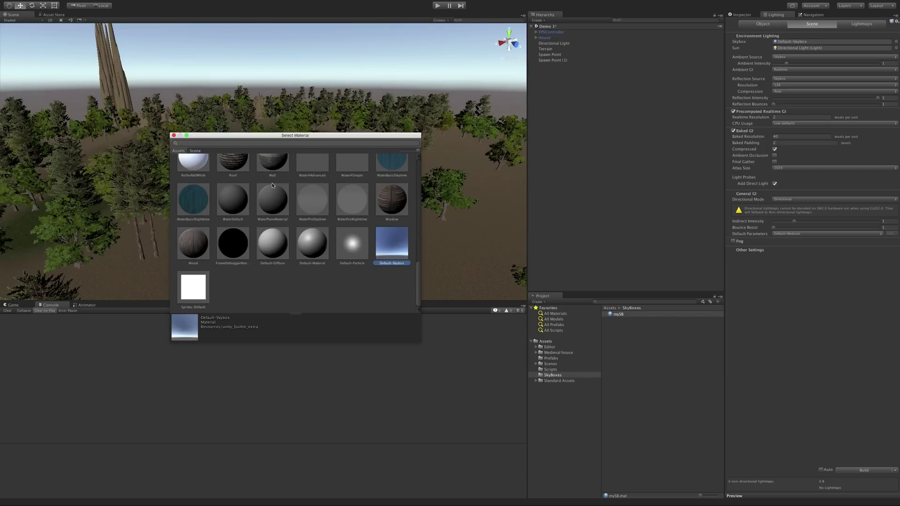
pyautogui.click(174, 135)
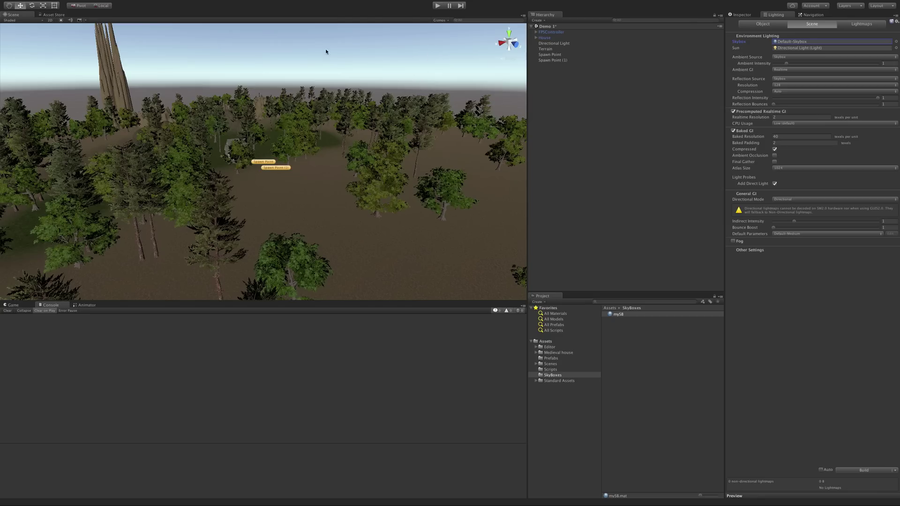
# Step: Apply mySB to the Scene view sky and play-test the forest under its orange sky
pyautogui.click(616, 315)
pyautogui.moveTo(617, 315); pyautogui.dragTo(417, 61)
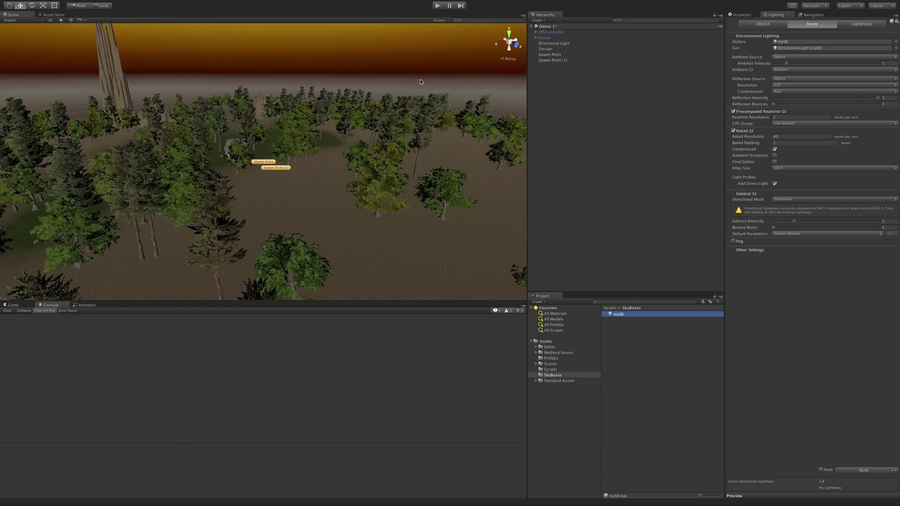
pyautogui.click(436, 6)
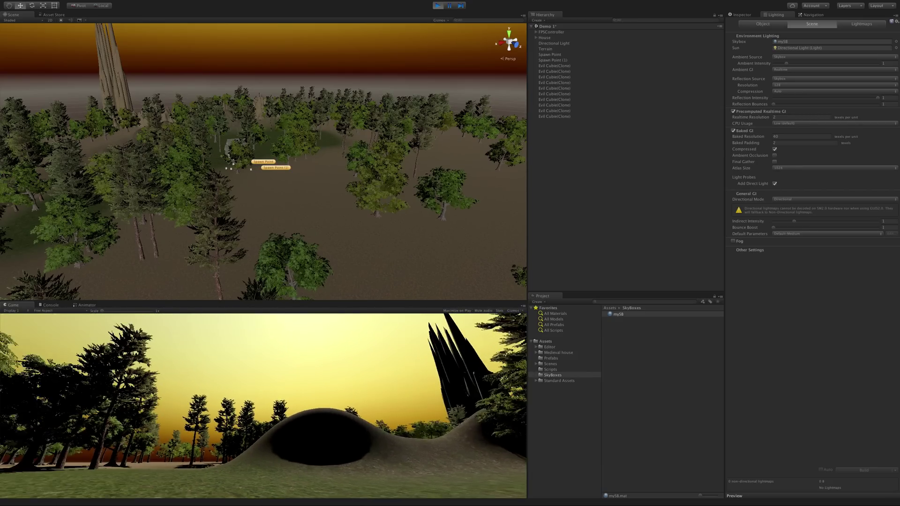
pyautogui.click(438, 5)
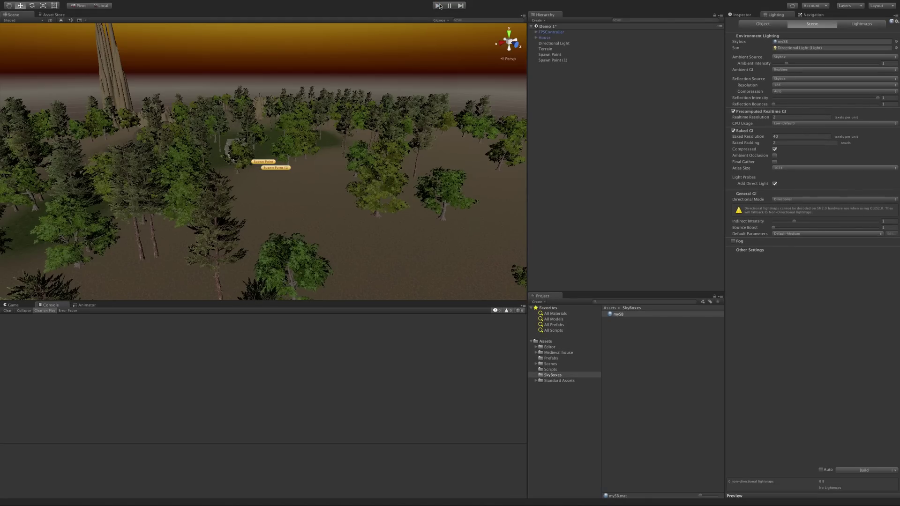
# Step: In the Asset Store, filter Textures & Materials to free Skies and open Skybox Volume 2
pyautogui.click(66, 14)
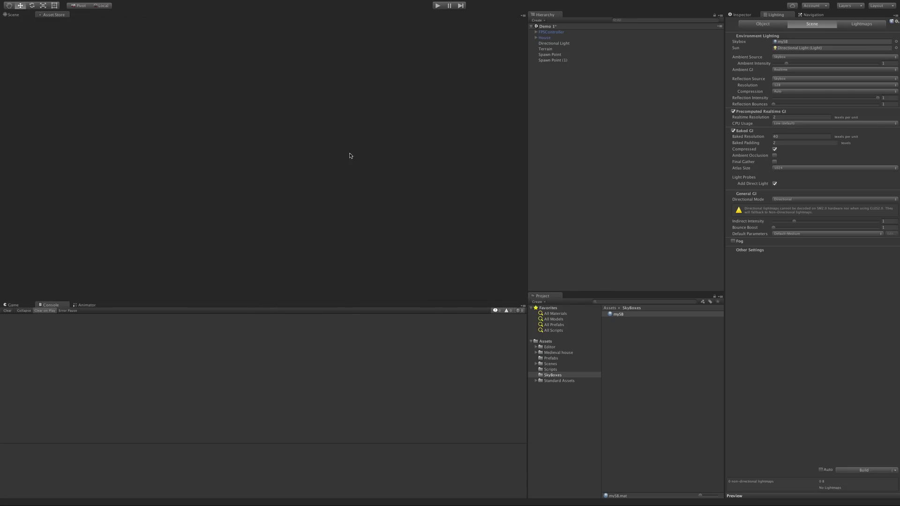
pyautogui.click(394, 132)
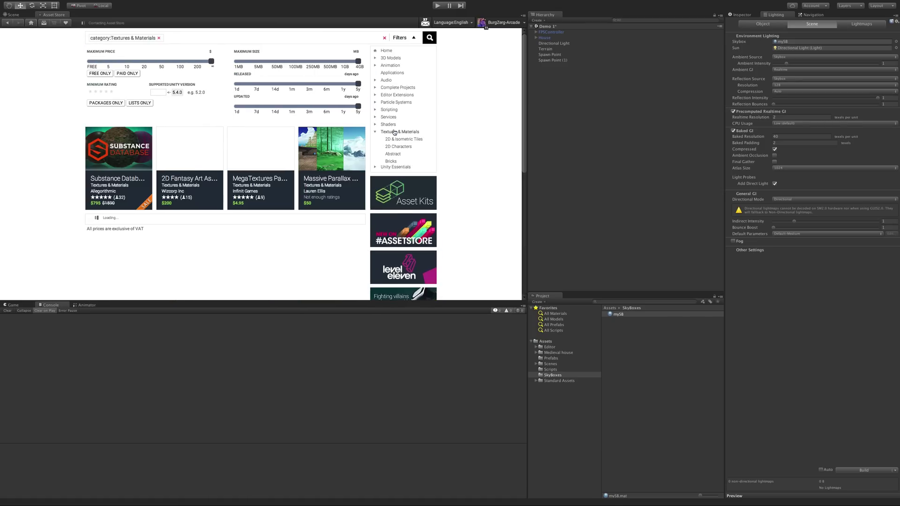
pyautogui.scroll(-5, 395, 132)
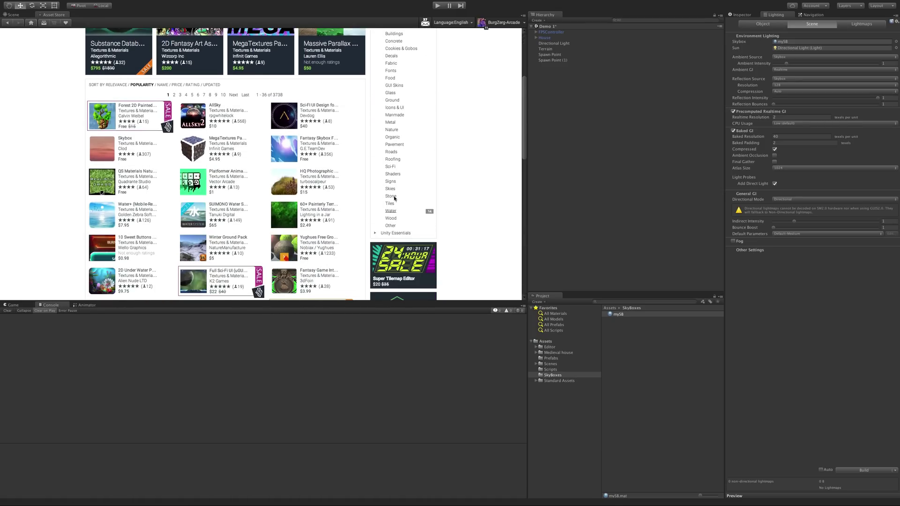
pyautogui.click(391, 189)
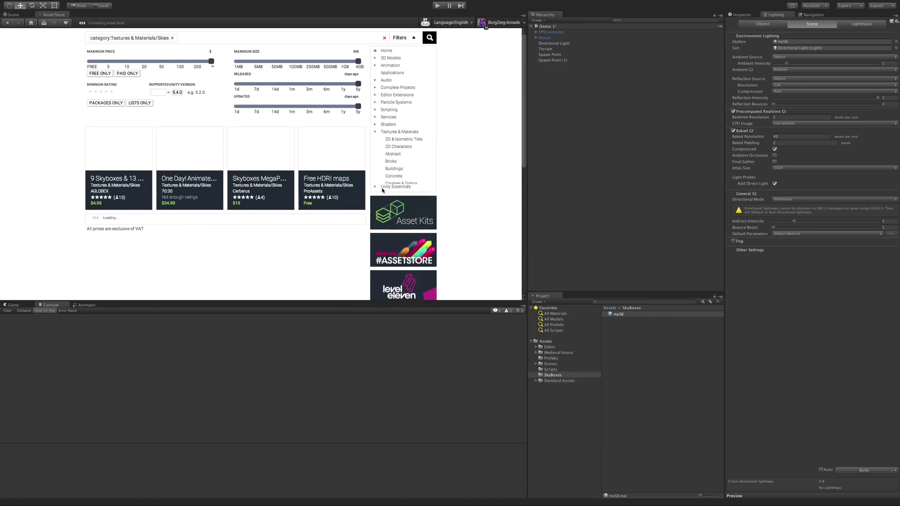
pyautogui.click(100, 73)
pyautogui.scroll(-1, 26, 150)
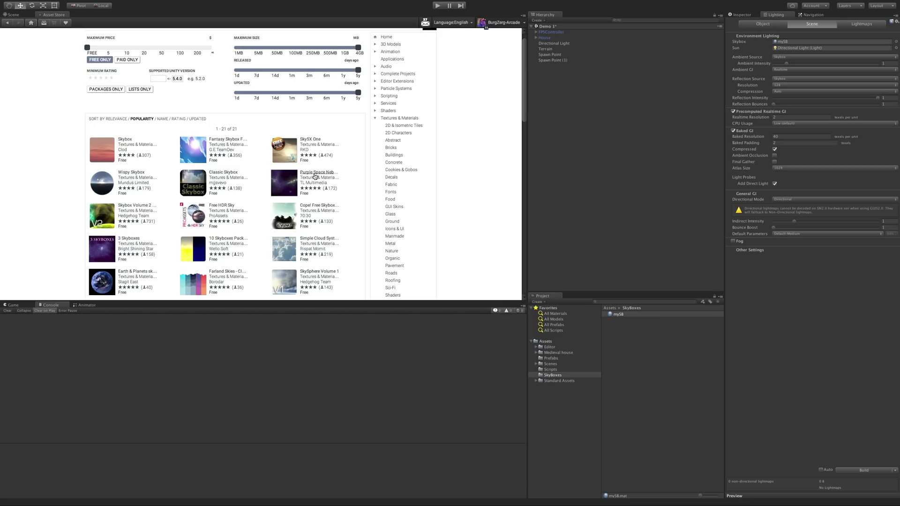
pyautogui.click(150, 206)
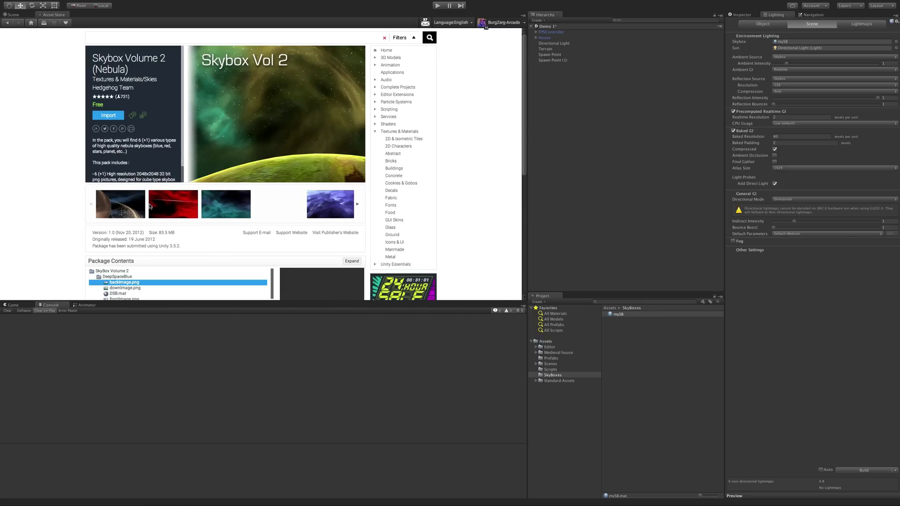
# Step: Import all files of the Skybox Volume 2 package, including the DeepSpace folders
pyautogui.click(110, 117)
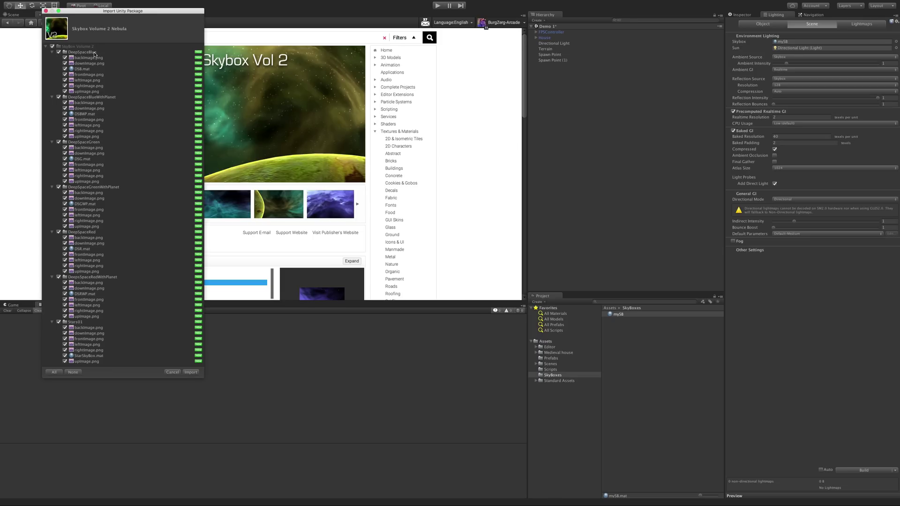
pyautogui.click(52, 52)
pyautogui.click(52, 58)
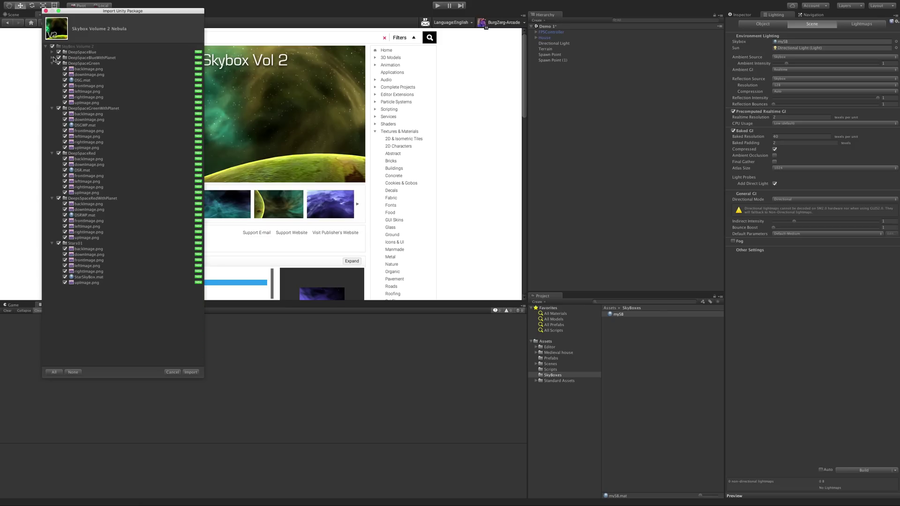
pyautogui.click(52, 63)
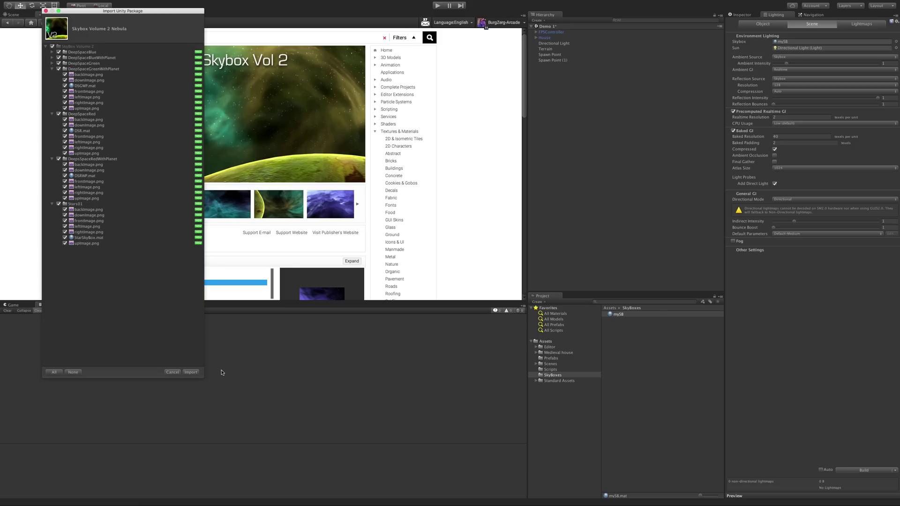
pyautogui.click(191, 373)
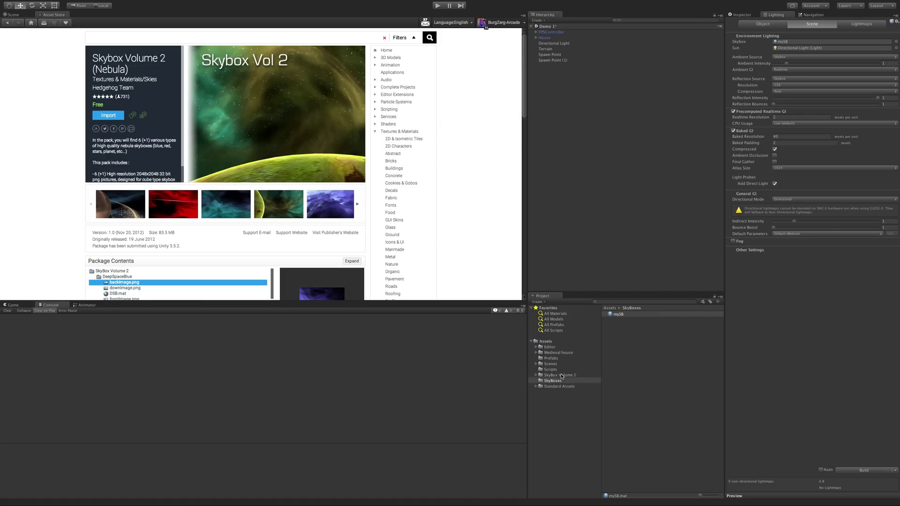
# Step: Move the Skybox Volume 2 folder, with its seven skybox subfolders, into the SkyBoxes folder
pyautogui.click(560, 375)
pyautogui.moveTo(558, 378); pyautogui.dragTo(564, 381)
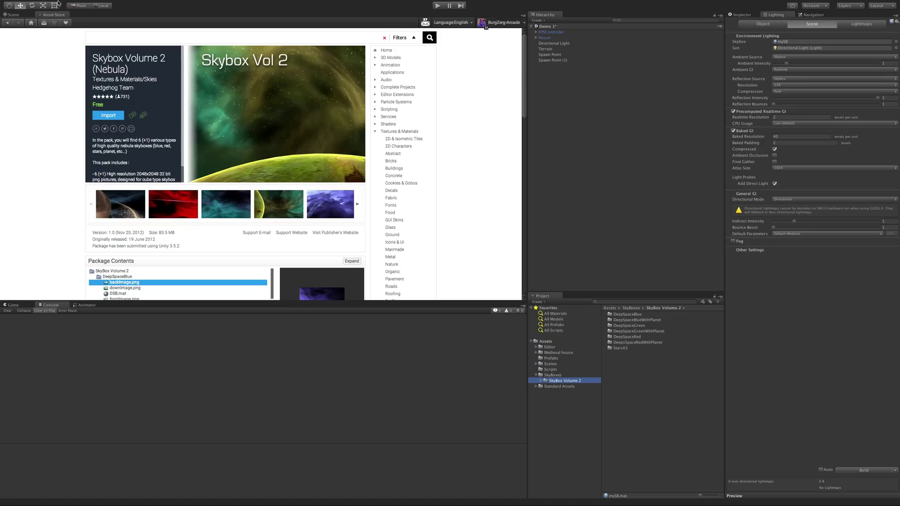
# Step: Return to the Scene view and show the DSRWP material from DeepSpaceRedWithPlanet in the Inspector
pyautogui.click(16, 15)
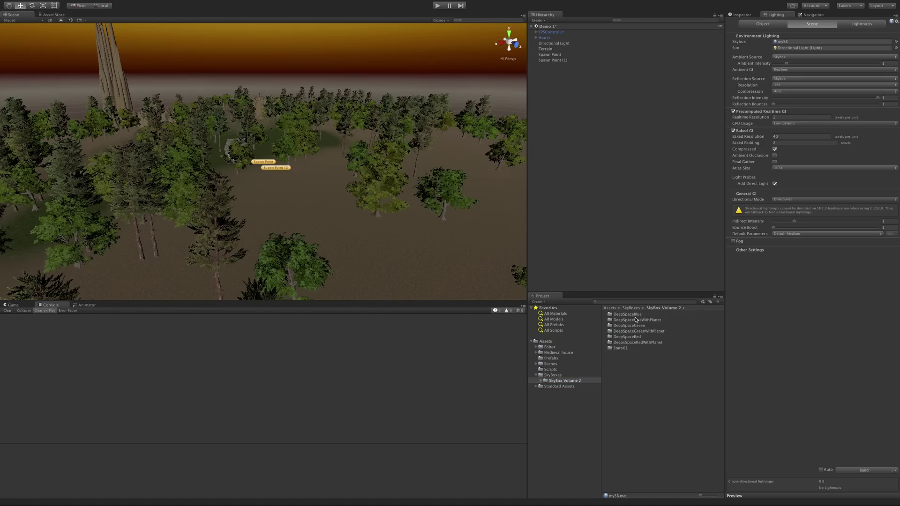
pyautogui.doubleClick(632, 342)
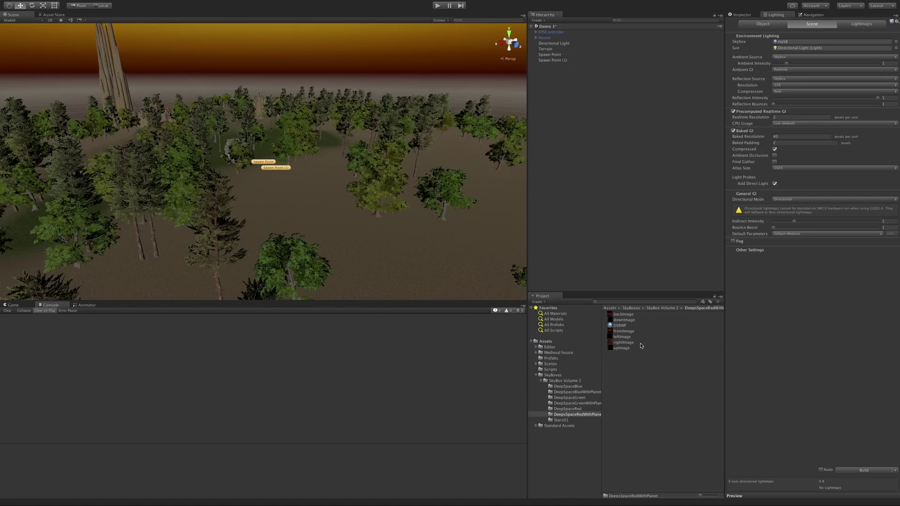
pyautogui.click(611, 327)
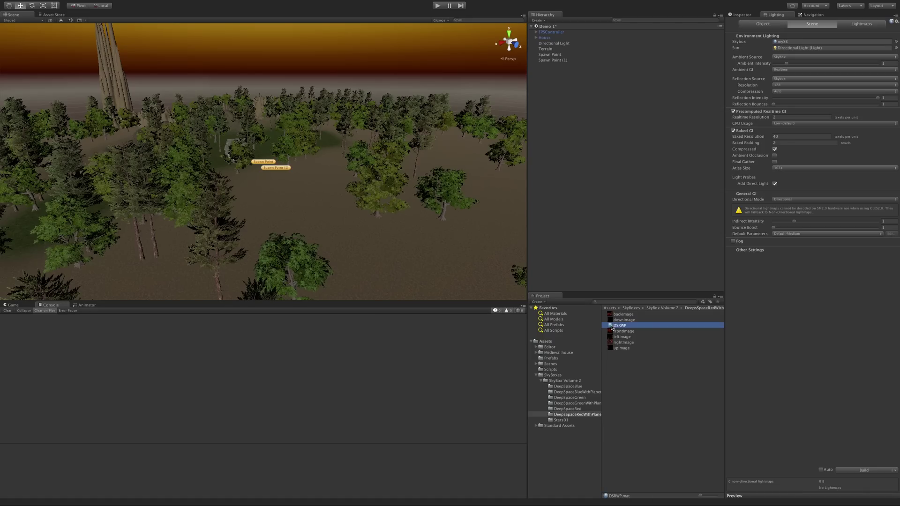
pyautogui.click(737, 15)
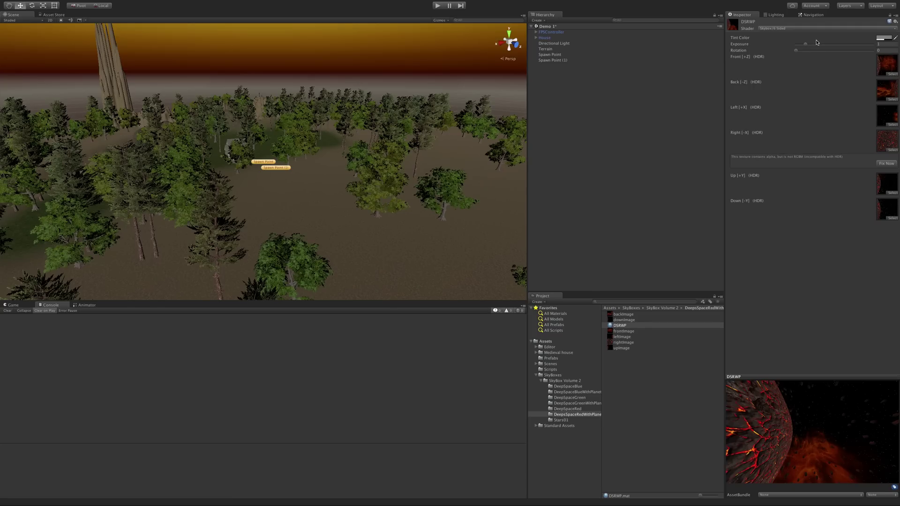
# Step: Raise the DSRWP skybox's Exposure and set a small Rotation to turn the red planet
pyautogui.moveTo(805, 44); pyautogui.dragTo(785, 59)
pyautogui.moveTo(796, 51)
pyautogui.mouseDown()
pyautogui.moveTo(815, 48)
pyautogui.moveTo(799, 55)
pyautogui.mouseUp()
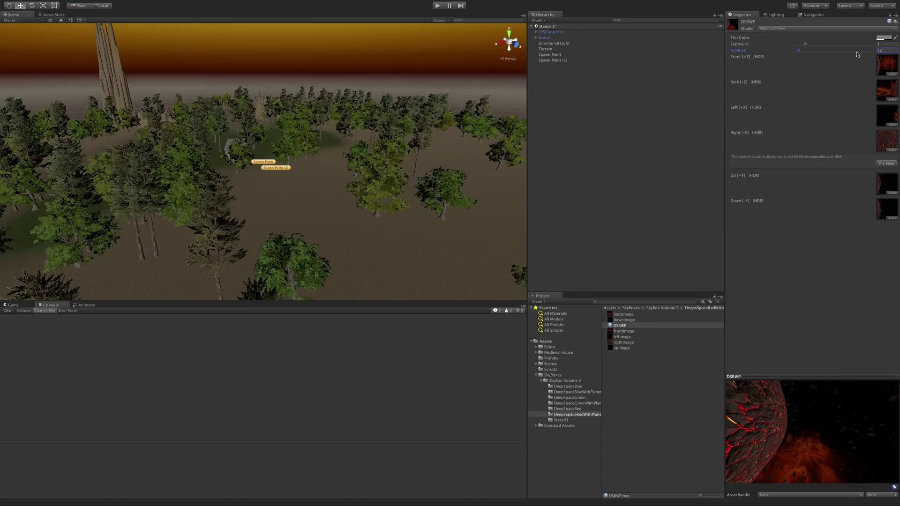
# Step: Tint DSRWP a light yellow-green and use Fix Now to clear the HDR texture warning
pyautogui.click(884, 38)
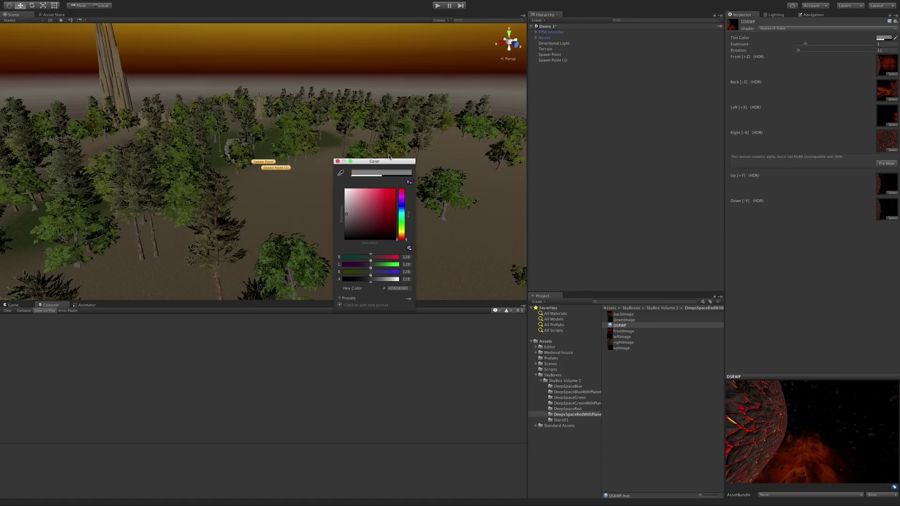
pyautogui.click(402, 228)
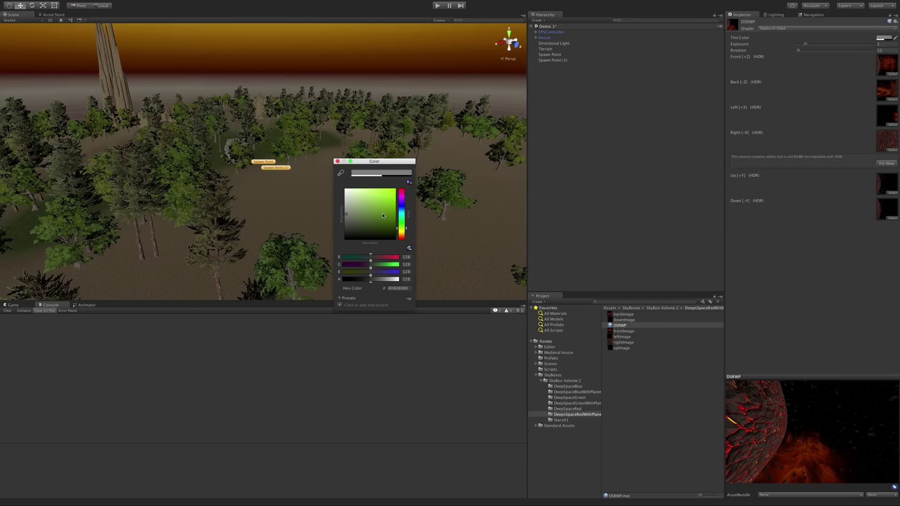
pyautogui.click(378, 193)
pyautogui.moveTo(378, 193); pyautogui.dragTo(379, 192)
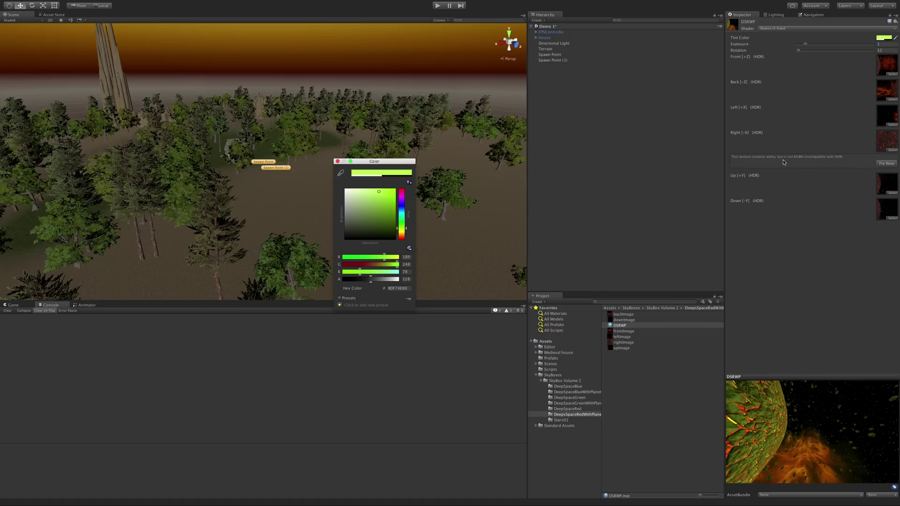
pyautogui.click(890, 165)
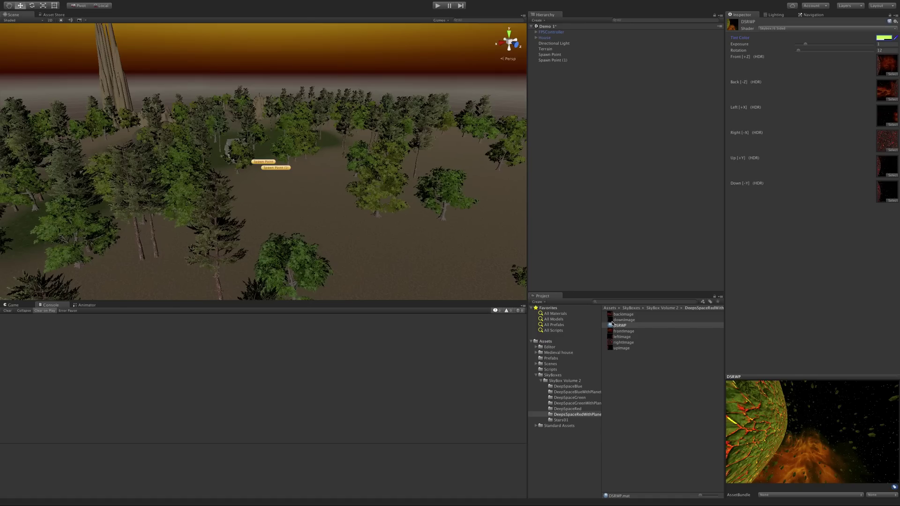
# Step: Drop DSRWP into the Scene view as the skybox, then play-test with an enlarged Game view
pyautogui.moveTo(612, 324); pyautogui.dragTo(456, 87)
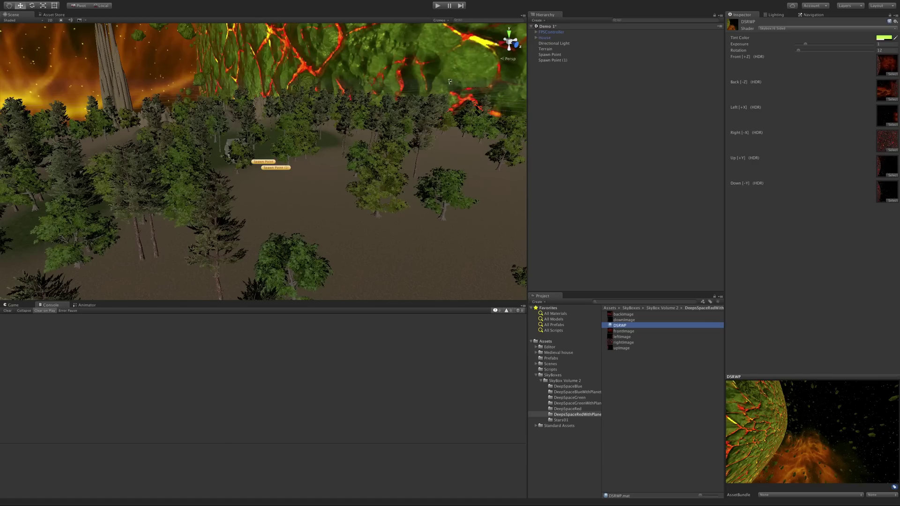
pyautogui.scroll(-8, 377, 122)
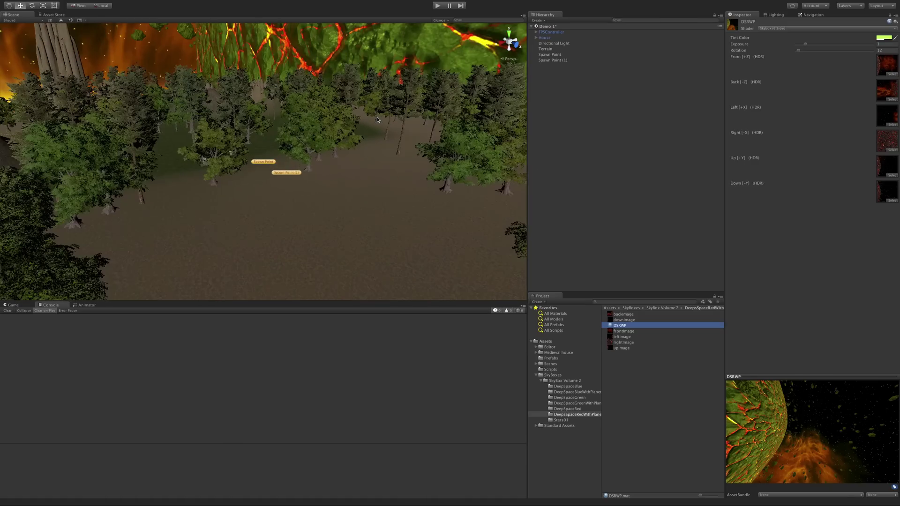
pyautogui.click(438, 5)
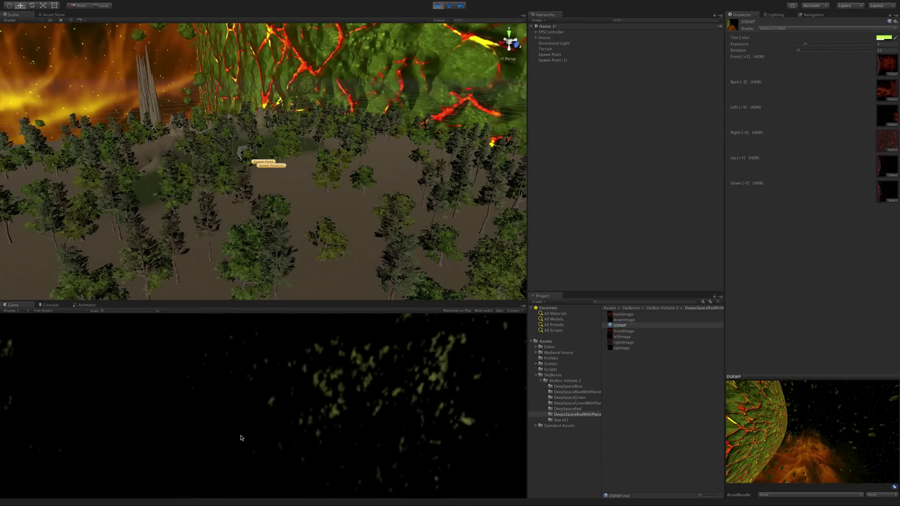
pyautogui.moveTo(362, 301); pyautogui.dragTo(362, 216)
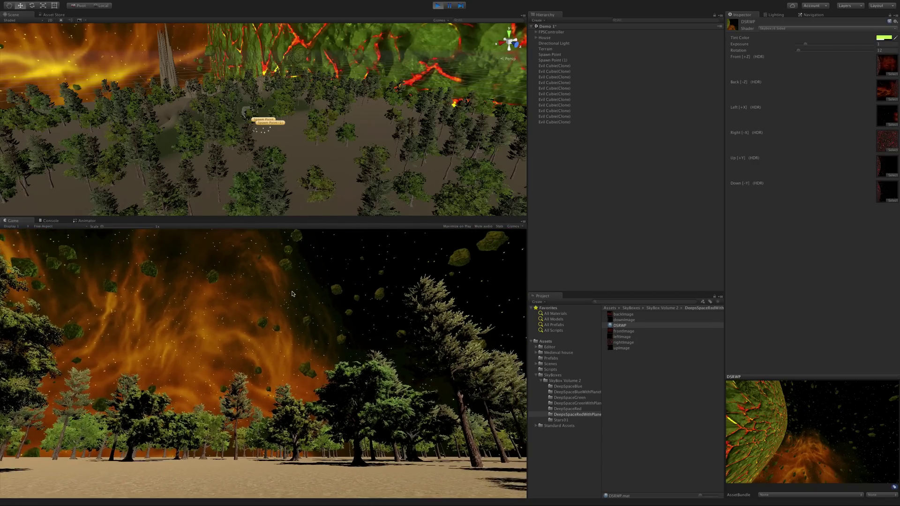
pyautogui.click(438, 6)
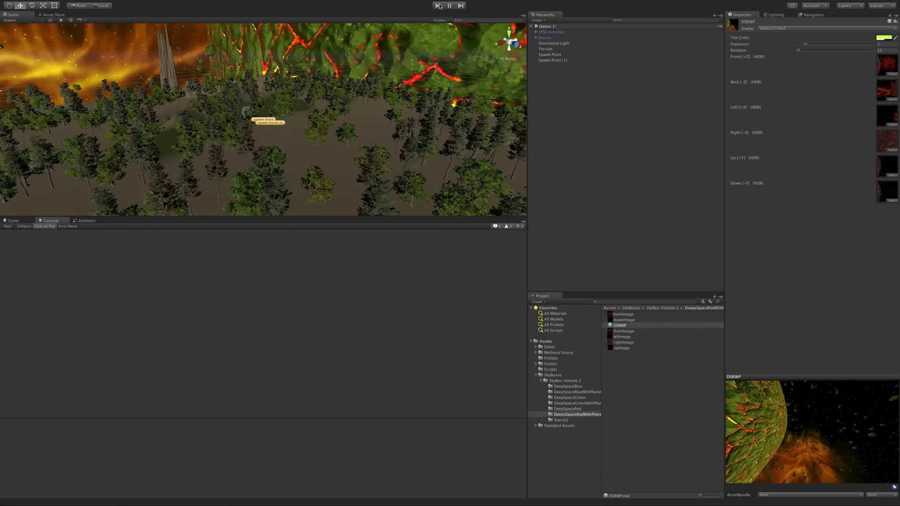